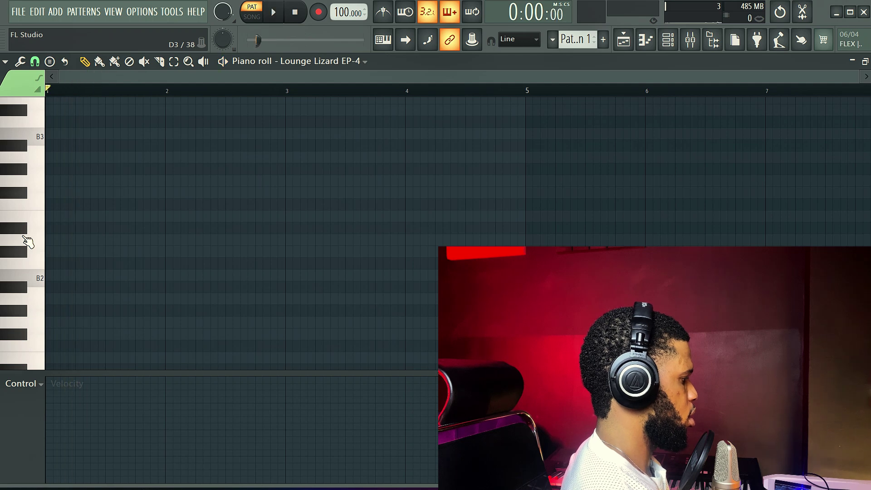
key(space)
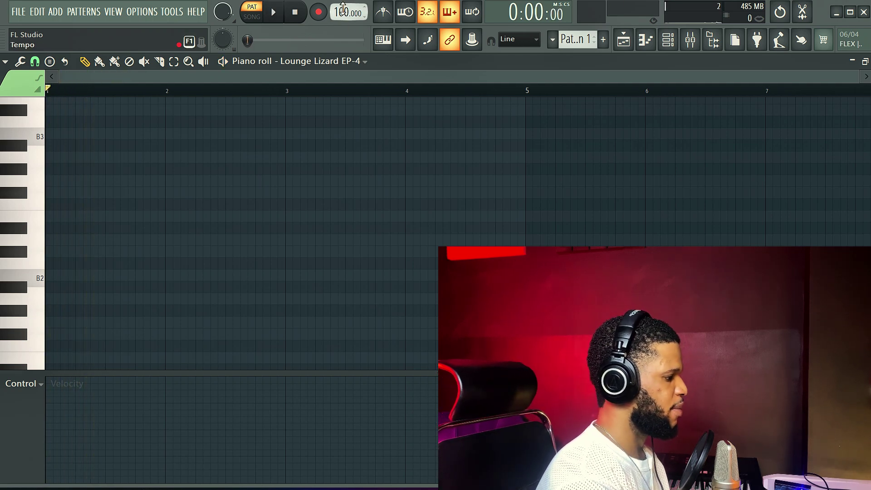
click(383, 14)
click(384, 14)
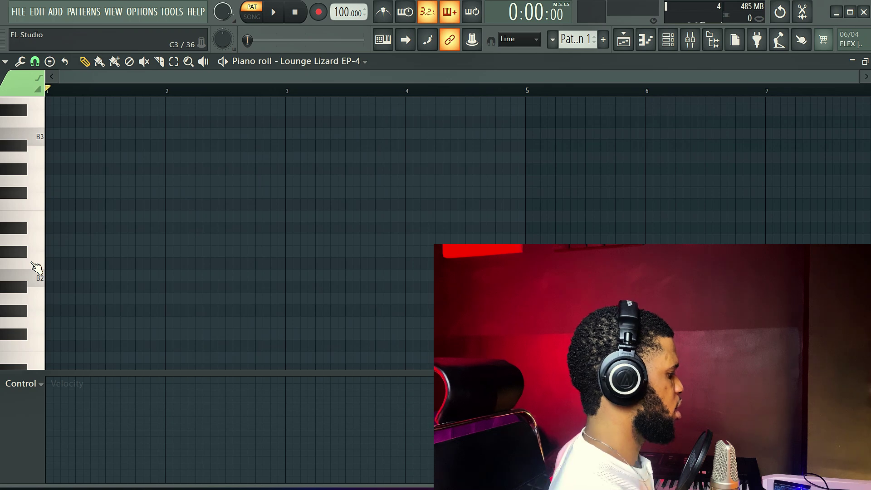
Step: Audition the piano roll keys one semitone at a time from C3 up to B3, plus the B2 an octave lower
click(35, 259)
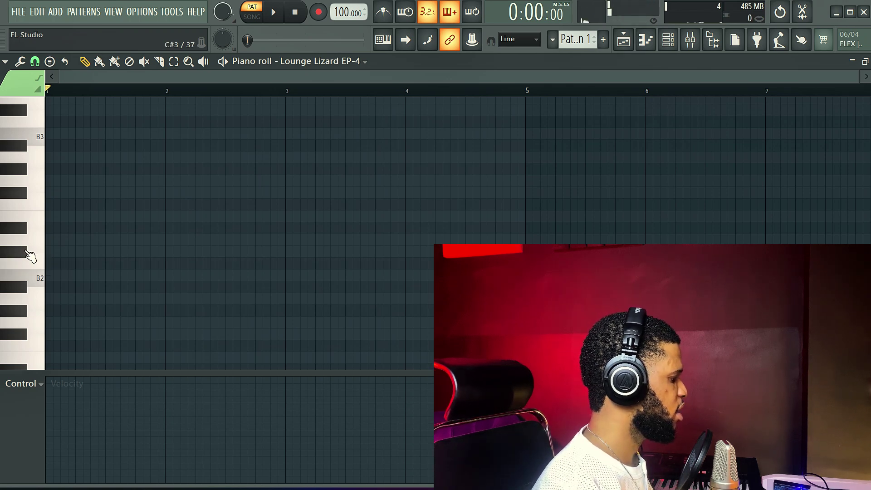
click(29, 254)
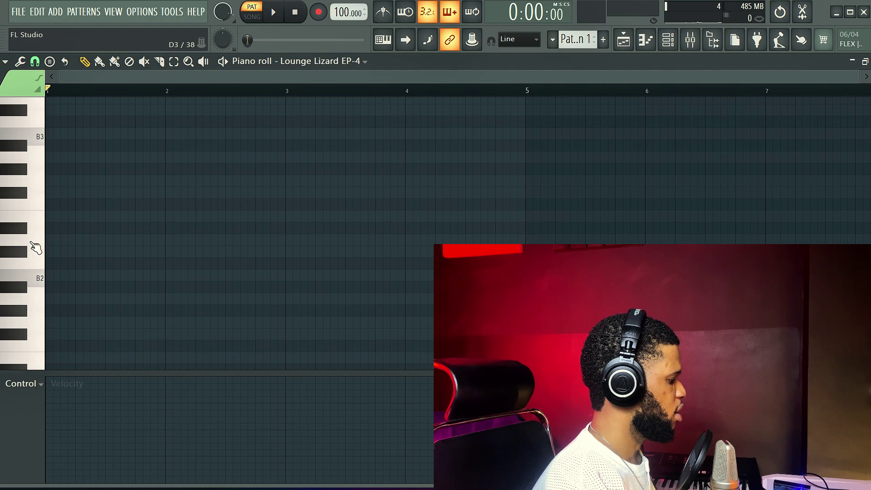
click(30, 242)
click(26, 227)
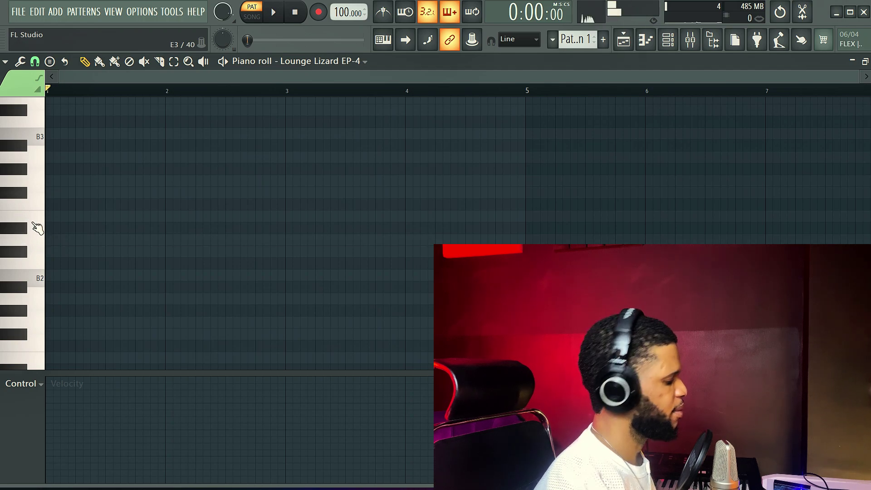
click(32, 218)
click(36, 206)
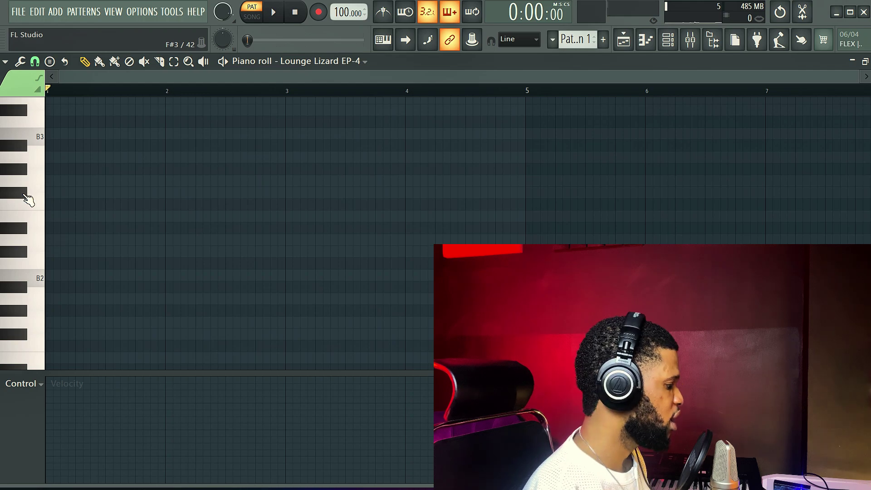
click(25, 196)
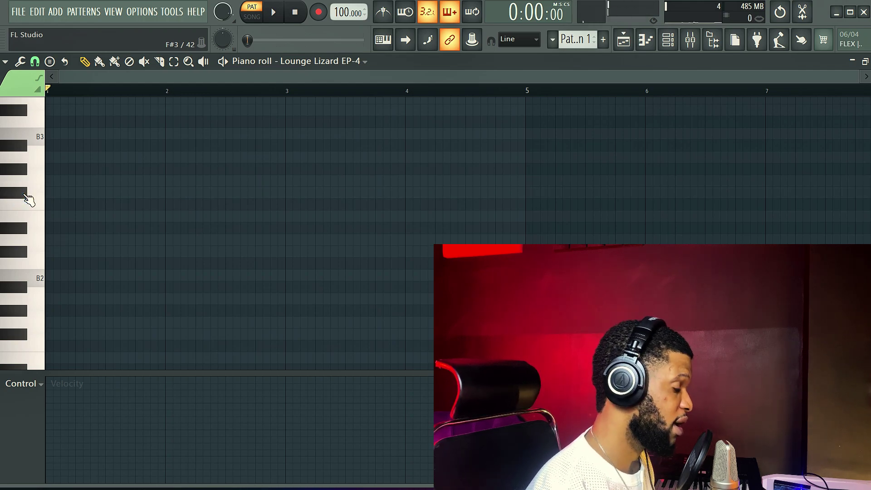
click(31, 188)
click(31, 183)
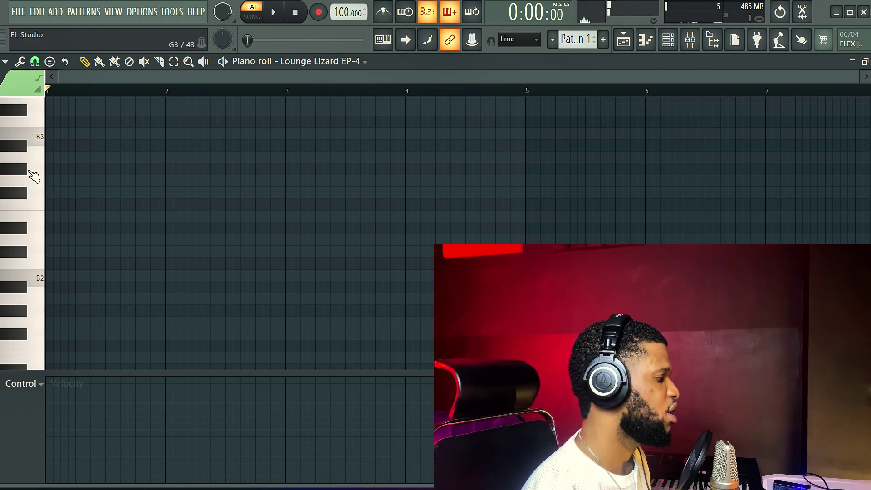
click(29, 169)
click(48, 157)
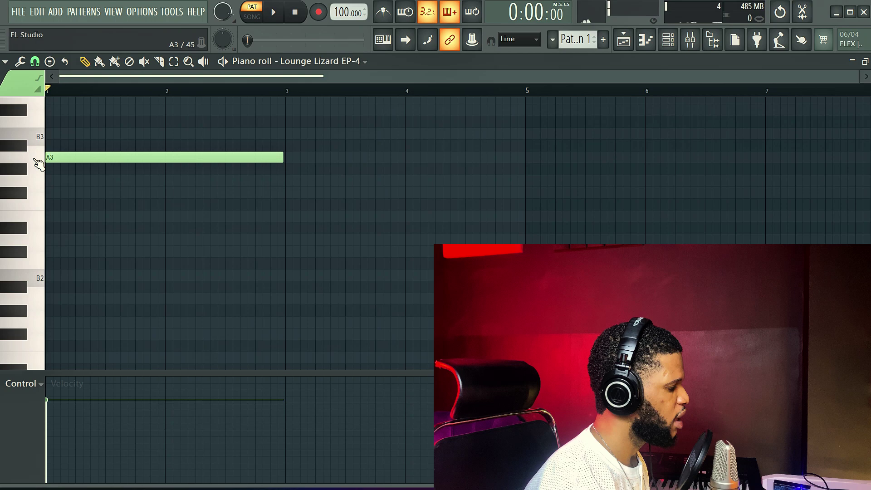
right_click(72, 157)
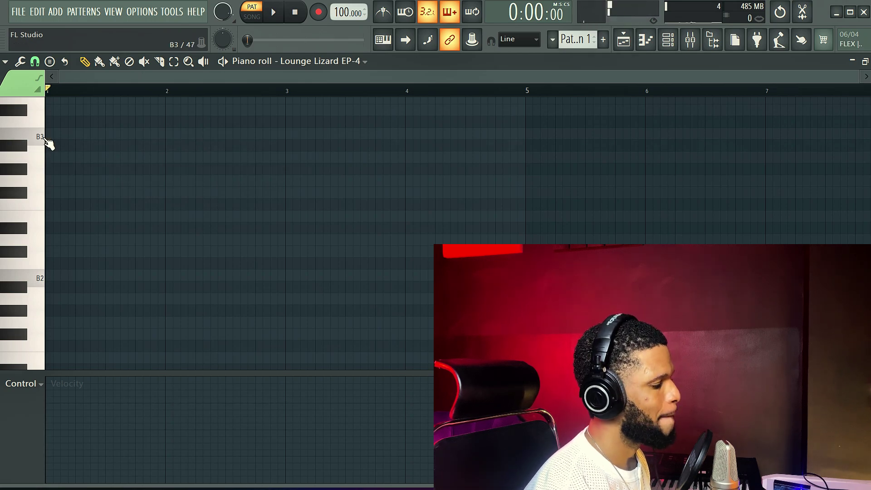
click(44, 142)
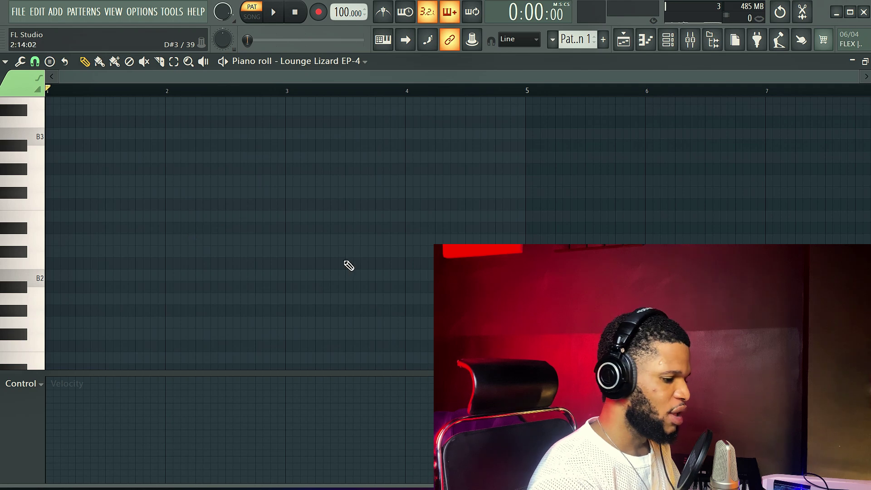
scroll(232, 240, down, 2)
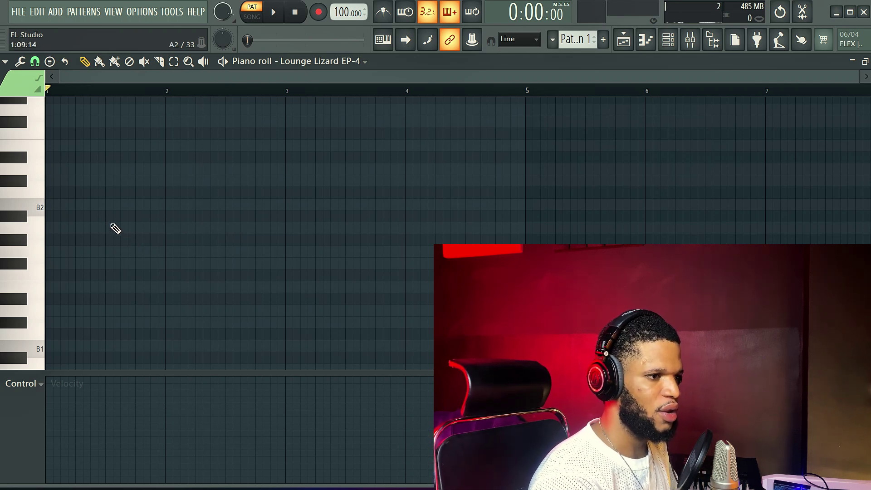
click(44, 213)
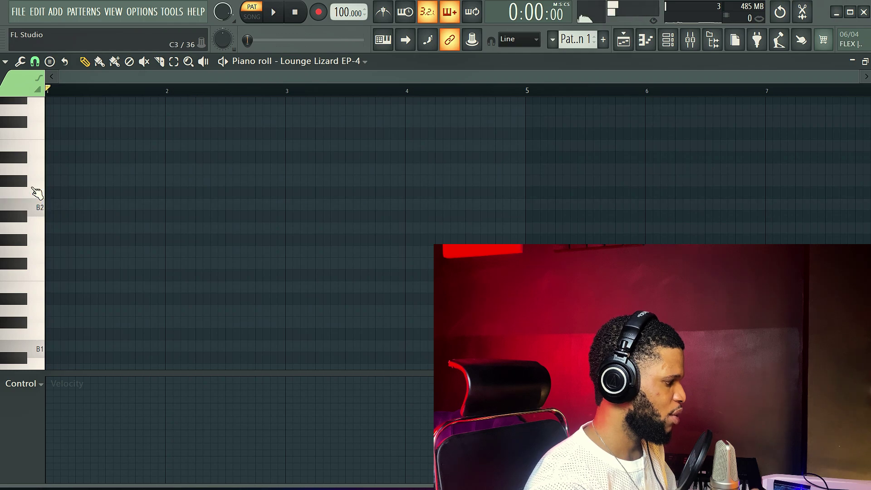
Step: Set the root note of the piano roll's scale highlighting to F
click(6, 62)
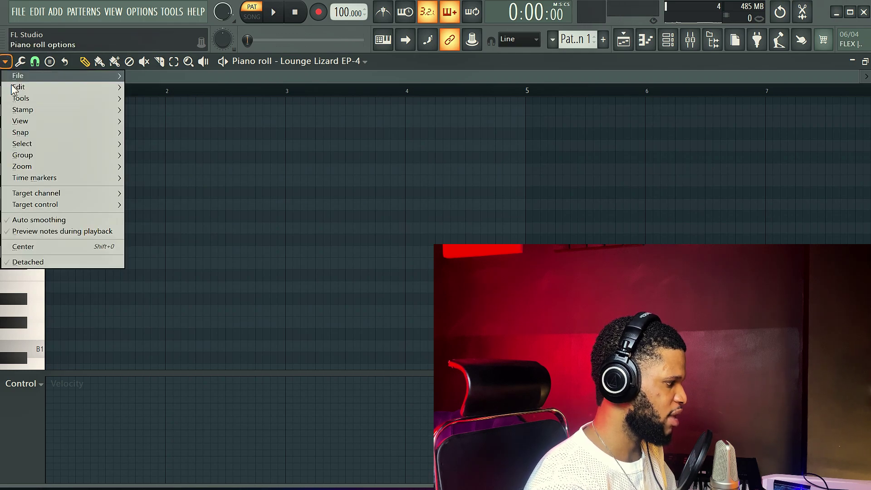
mouse_move(18, 122)
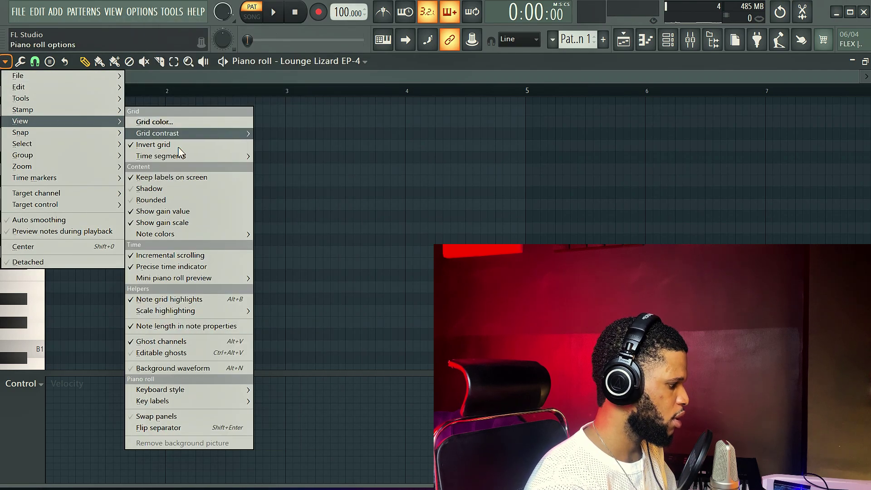
mouse_move(190, 313)
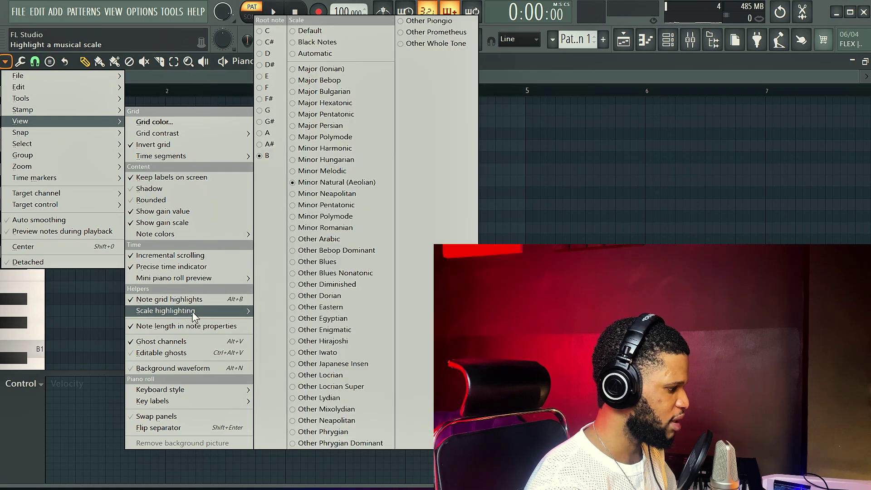
click(263, 88)
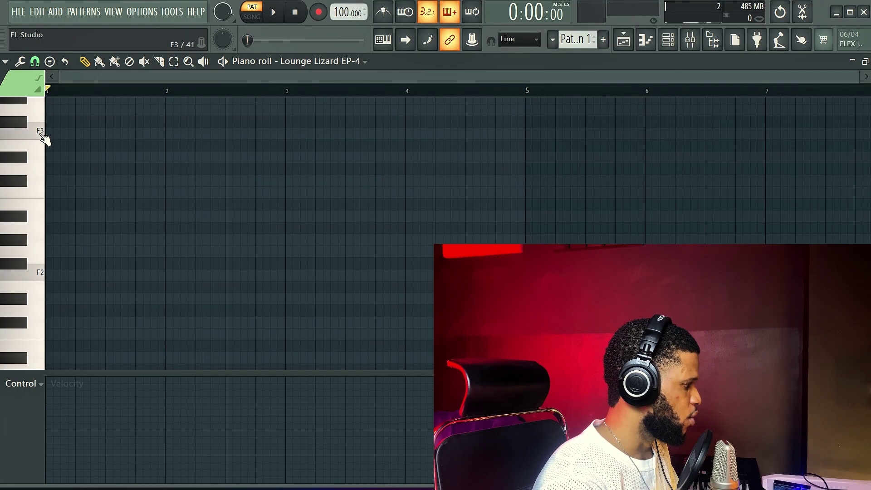
Step: Set the root note of the scale highlighting to B, keeping the Minor Natural (Aeolian) scale
click(5, 64)
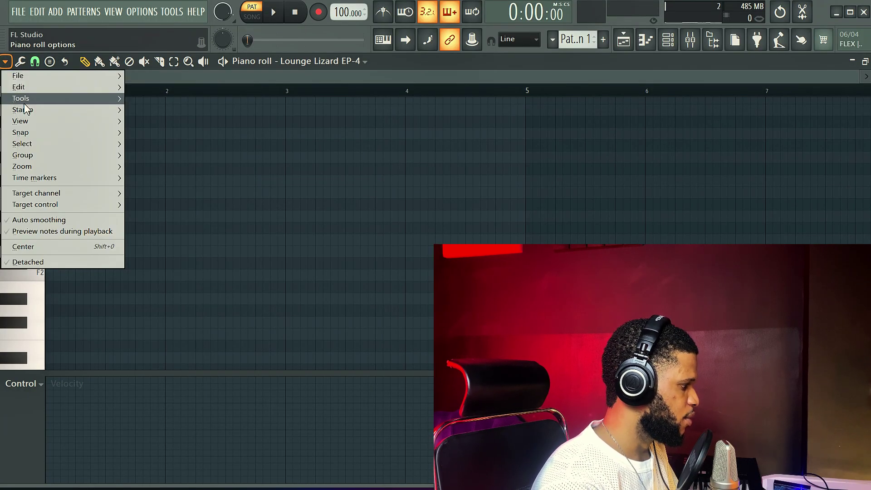
mouse_move(23, 121)
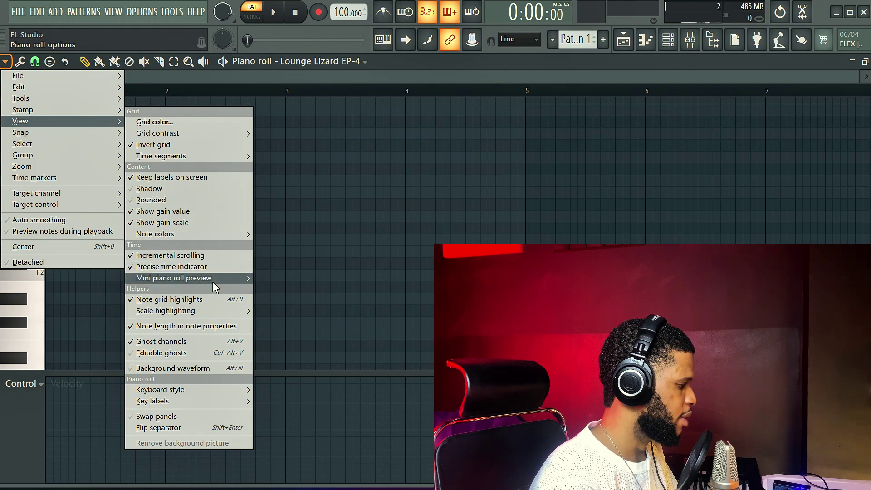
mouse_move(190, 310)
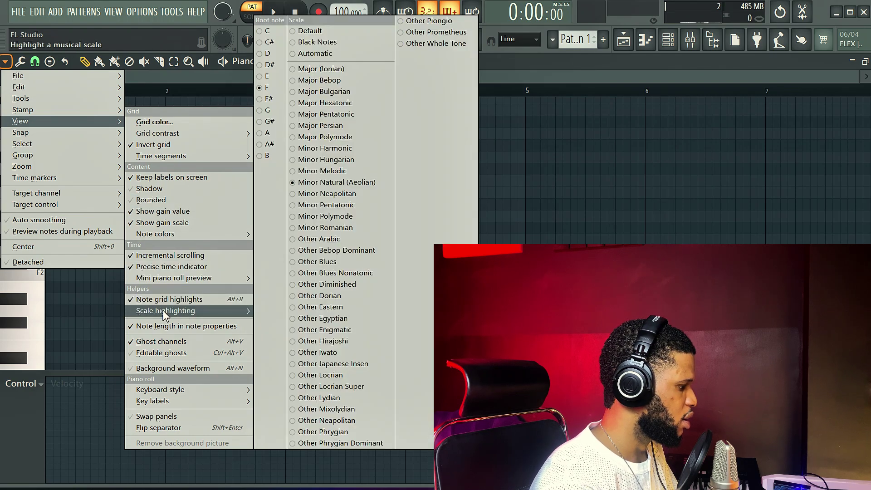
click(263, 156)
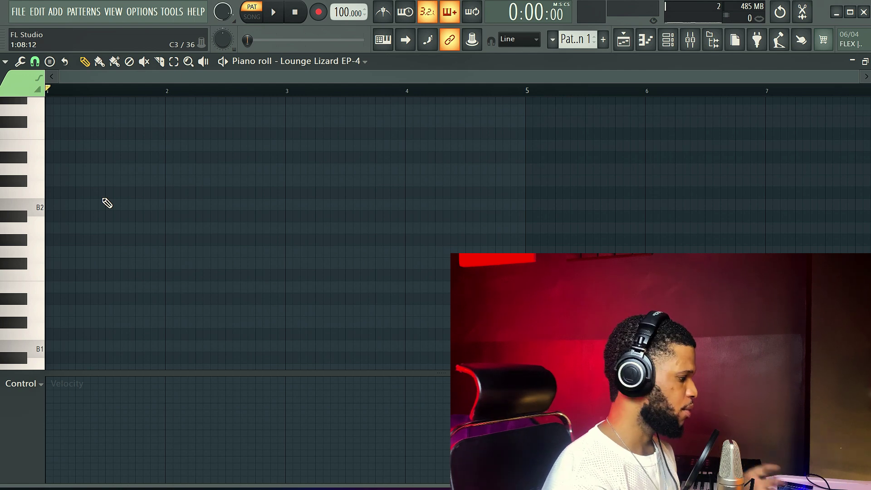
Step: Place example notes B2, C#3 and E3 with staggered starts between bars 2 and 3
click(234, 204)
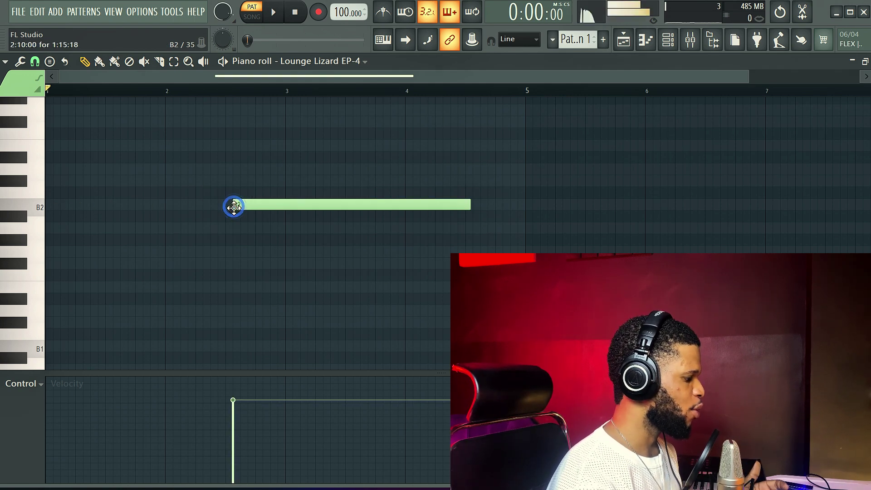
click(260, 192)
drag(260, 192, 262, 180)
click(282, 145)
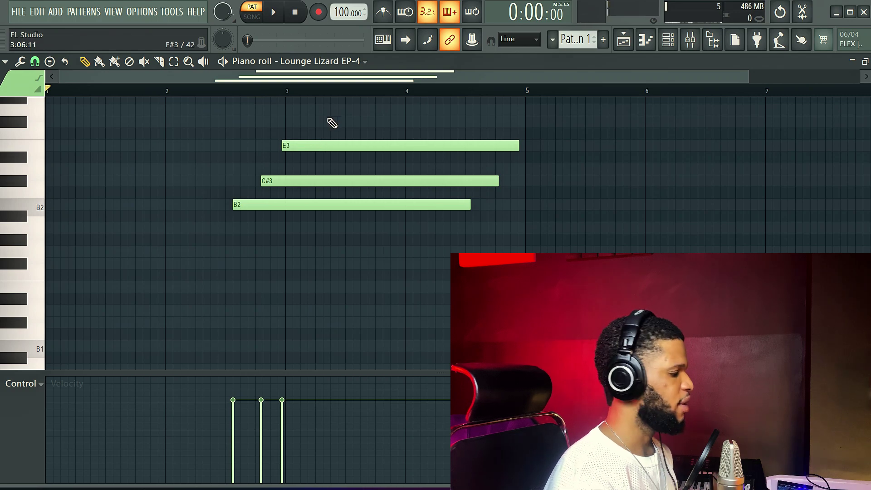
Step: Delete the B2, C#3 and E3 example notes from the piano roll
right_click(327, 146)
right_click(321, 181)
right_click(317, 204)
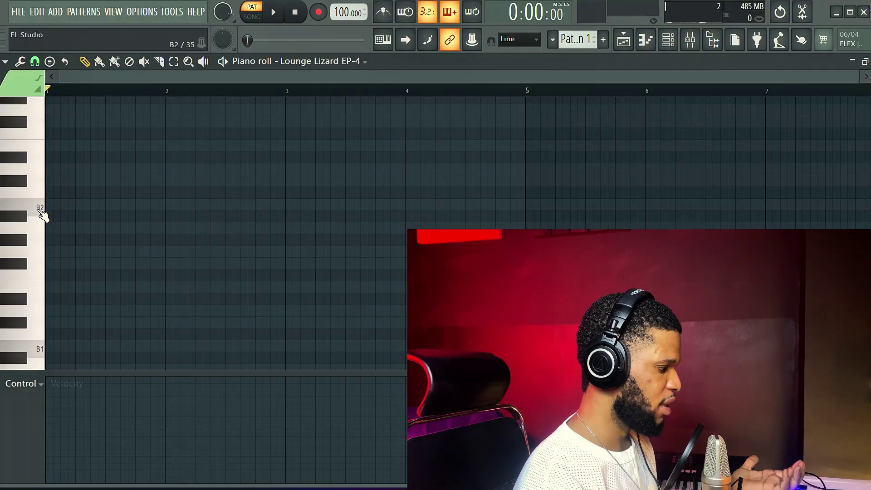
Step: Audition several keys between B2 and A3 on the piano roll keyboard
click(40, 212)
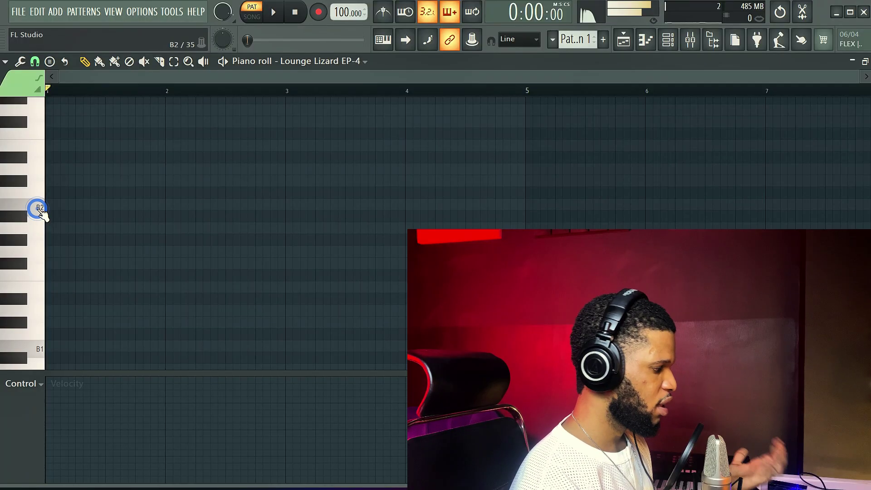
click(33, 184)
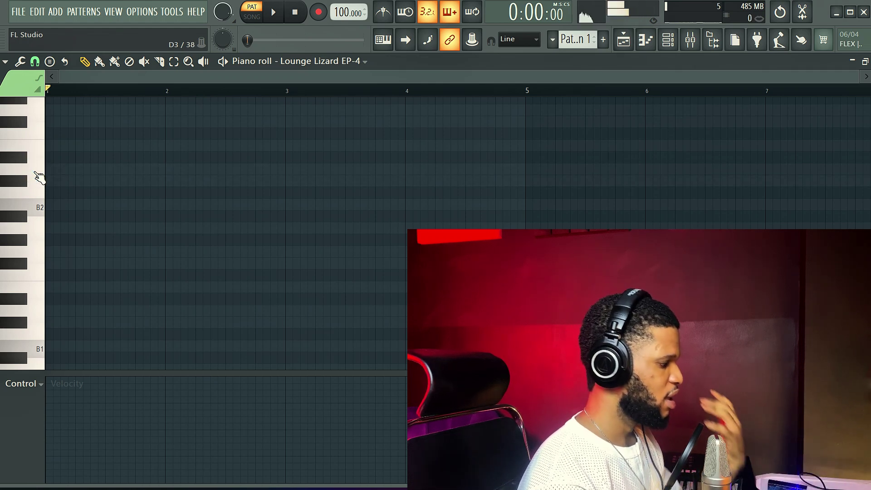
click(40, 146)
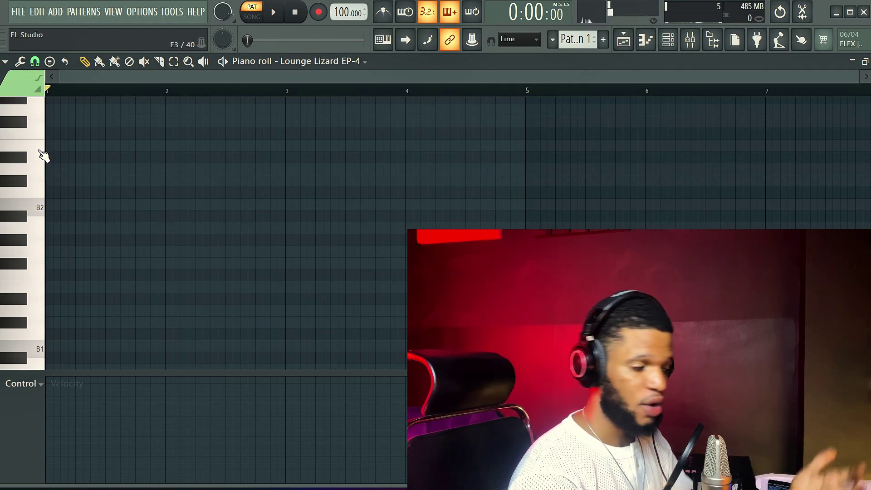
scroll(41, 156, up, 3)
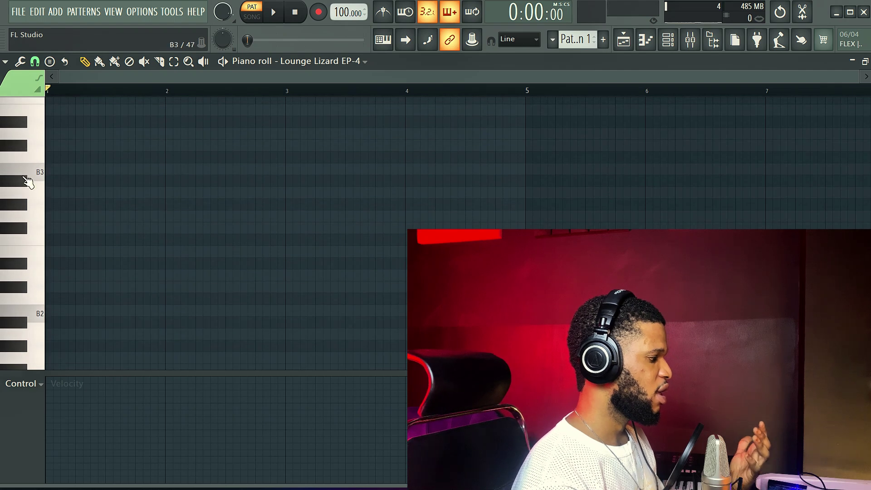
click(37, 197)
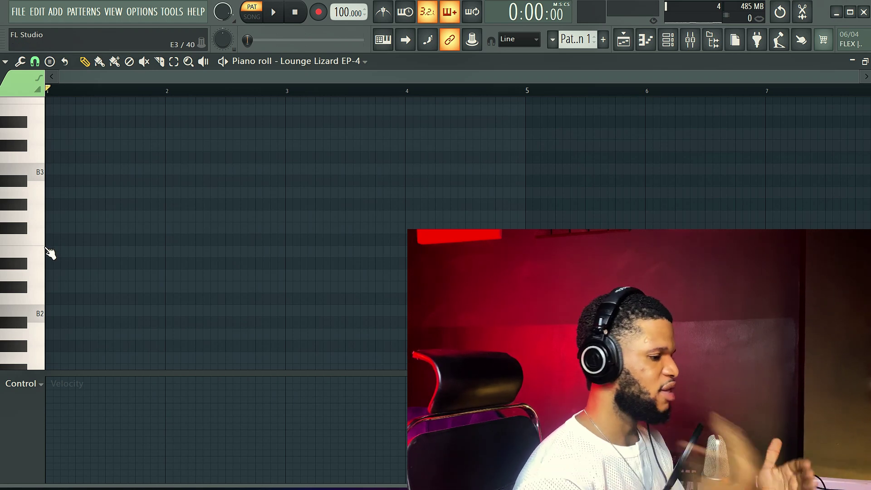
Step: Place a B2 note at the start of bar 1 and shorten it to one bar
scroll(31, 255, down, 3)
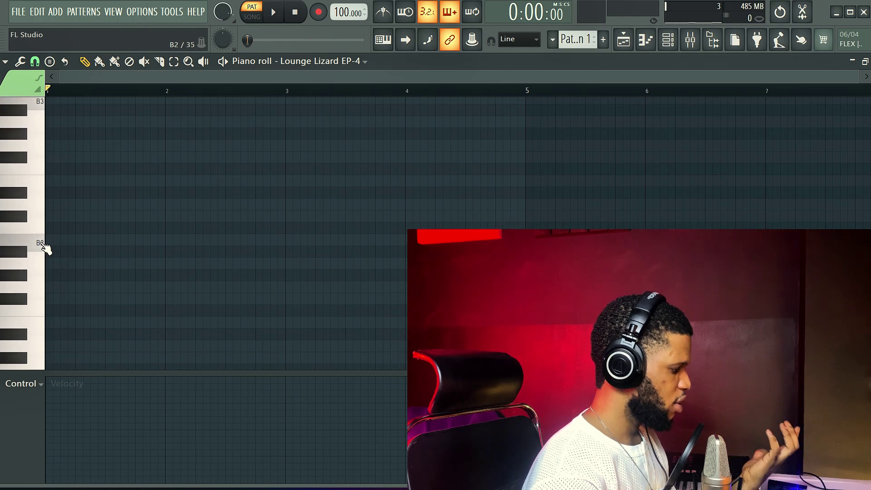
click(71, 241)
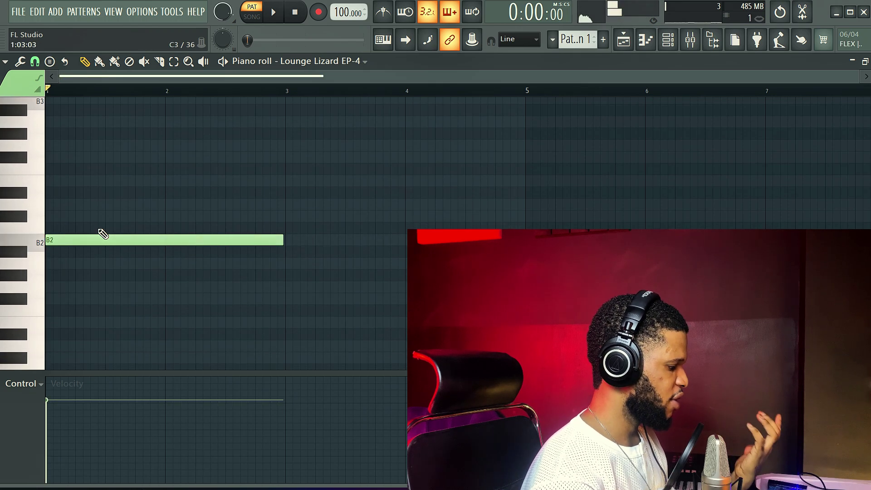
drag(282, 243, 193, 240)
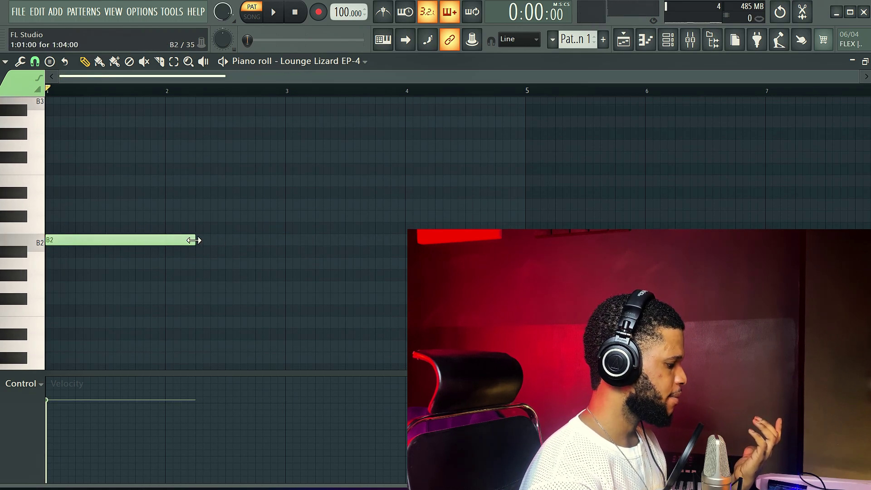
Step: Place one-bar notes A3 at the start of bar 2 and G3 at the start of bar 3
scroll(169, 250, up, 3)
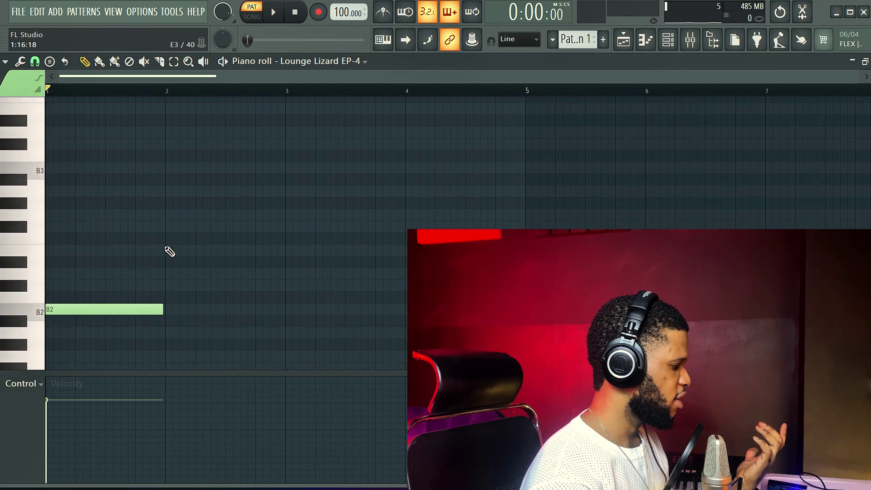
click(169, 203)
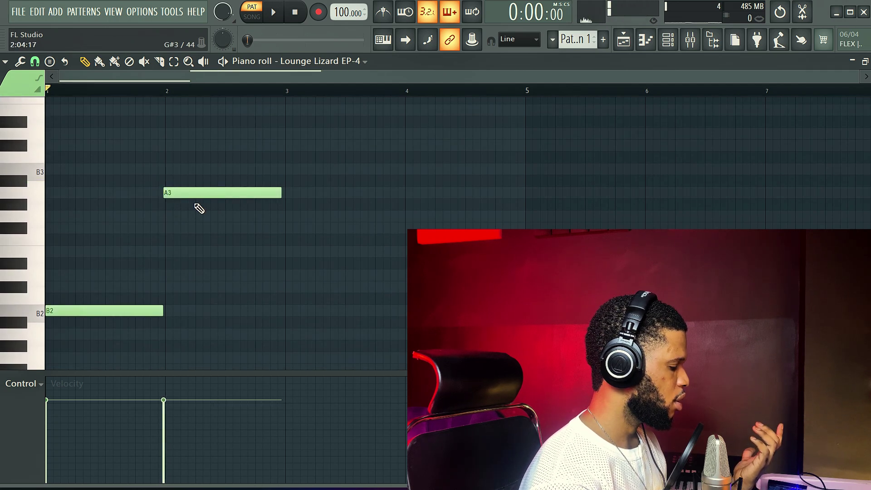
click(192, 195)
click(286, 216)
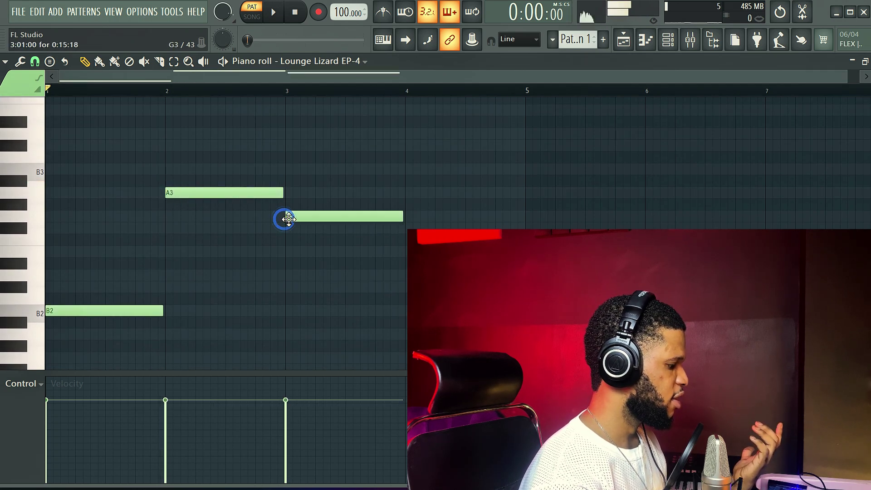
Step: Lower the notes in bars 2 and 3 by an octave to A2 and G2, and extend G2 to the end of bar 4
drag(348, 181, 279, 233)
key(ctrl+Down)
scroll(317, 245, down, 4)
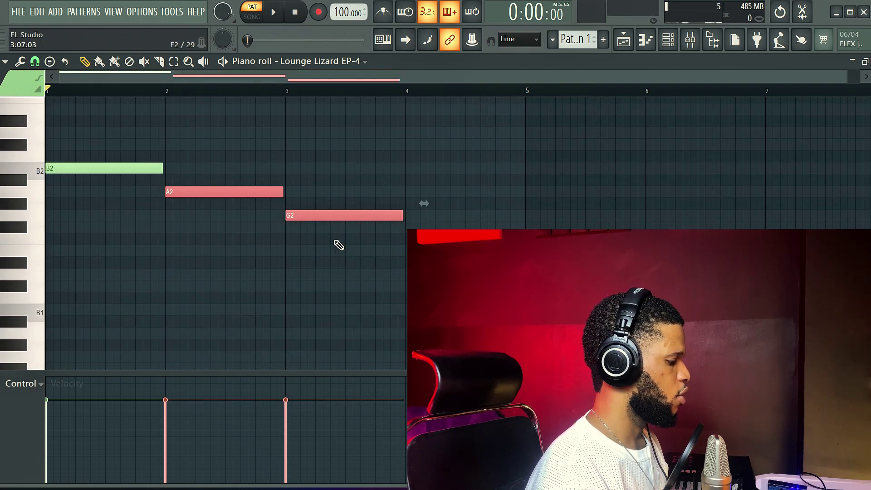
click(371, 251)
drag(402, 216, 517, 223)
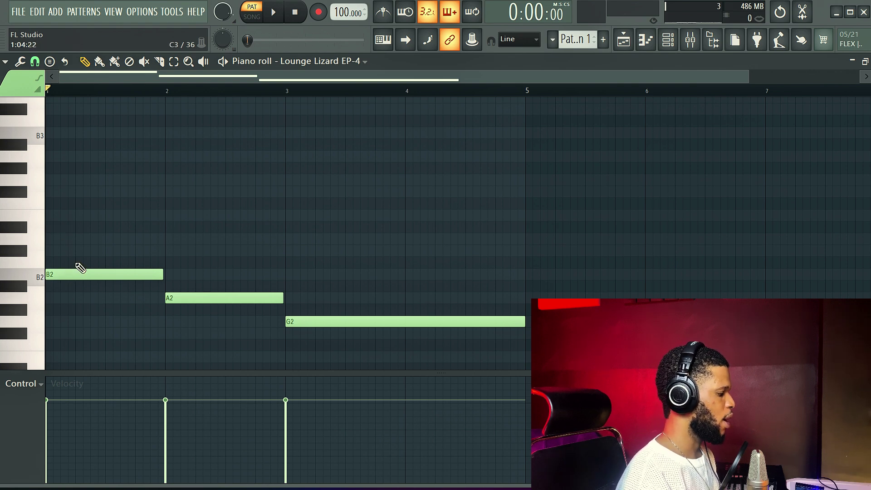
Step: Stack one-bar D3 and F#3 notes above the B2 note in bar 1 to complete the first chord
click(68, 239)
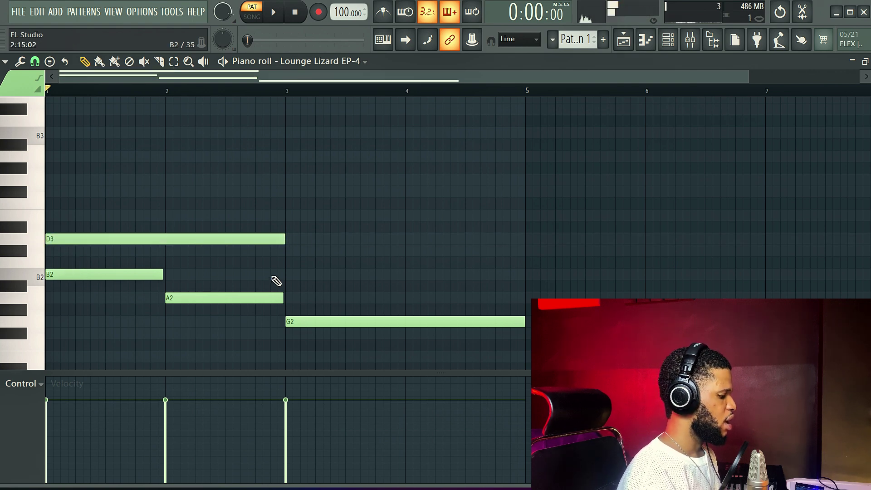
drag(286, 241, 174, 240)
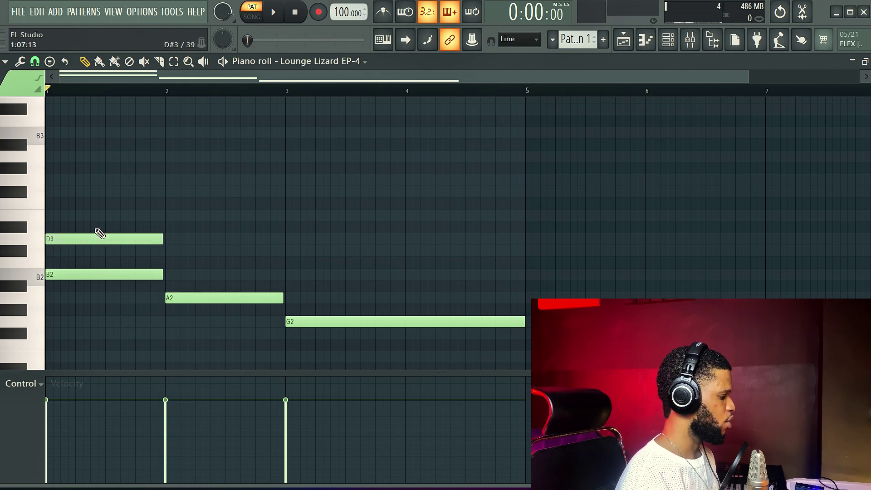
click(84, 192)
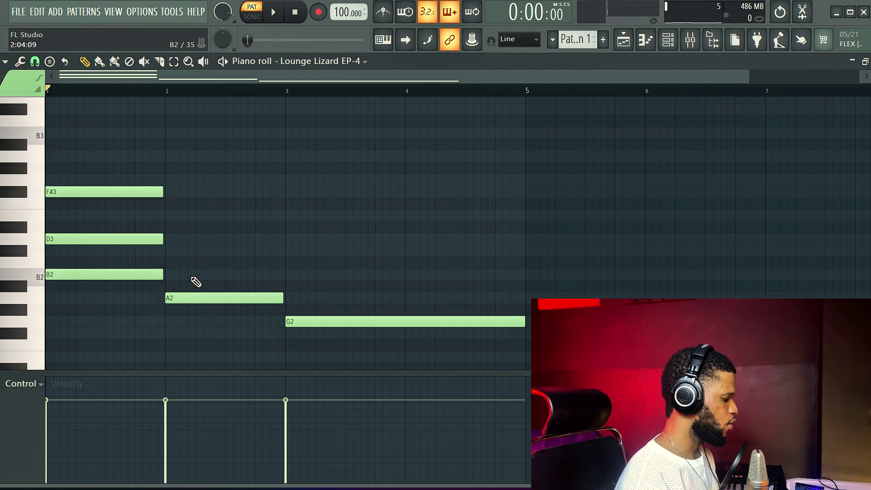
Step: Add C#3 and E3 notes above A2 in bar 2 and align their starts with the beginning of the bar
click(173, 253)
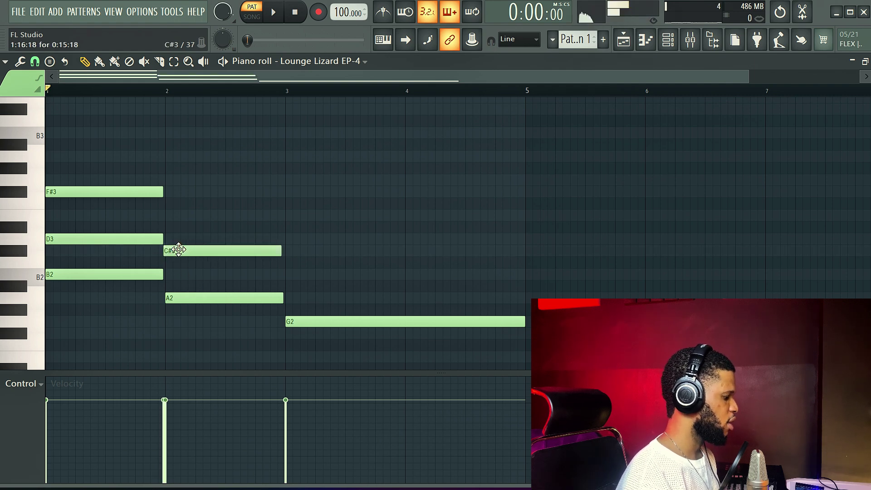
click(174, 213)
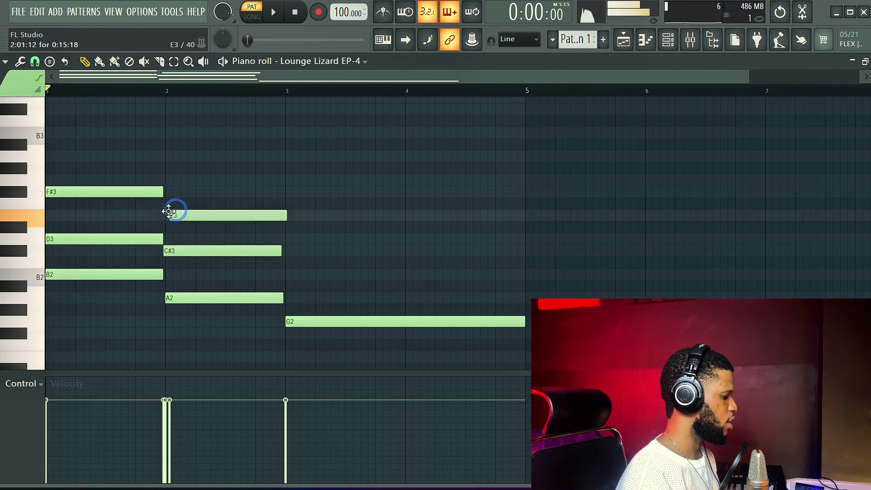
drag(171, 212, 164, 210)
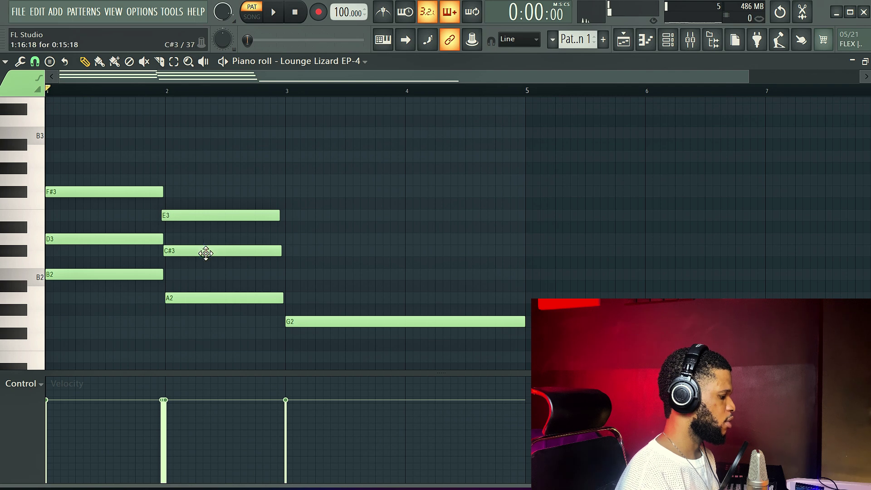
drag(204, 252, 207, 253)
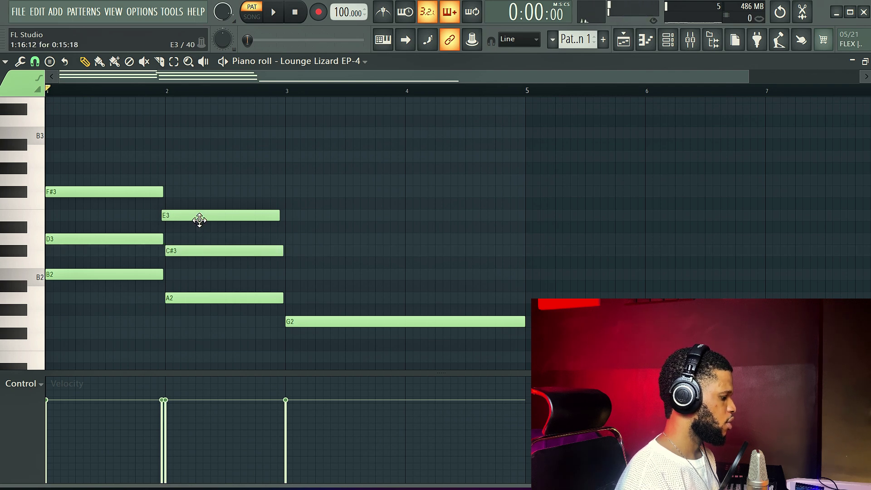
drag(196, 217, 216, 230)
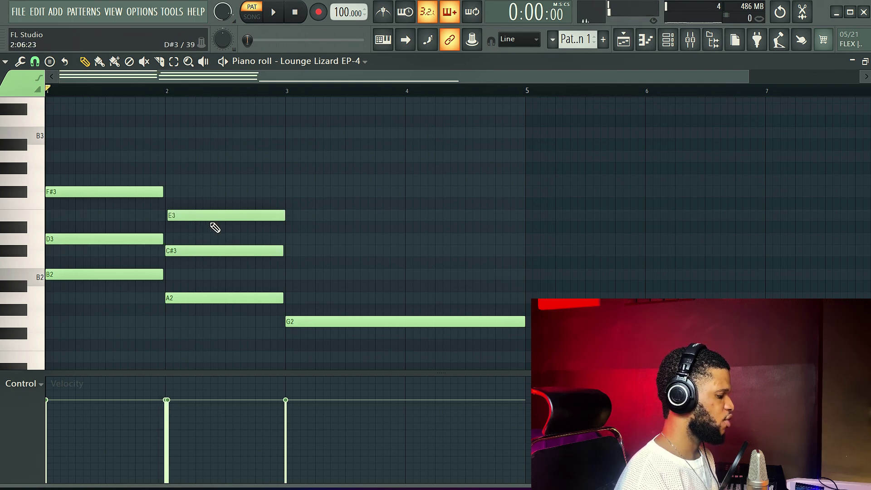
click(210, 220)
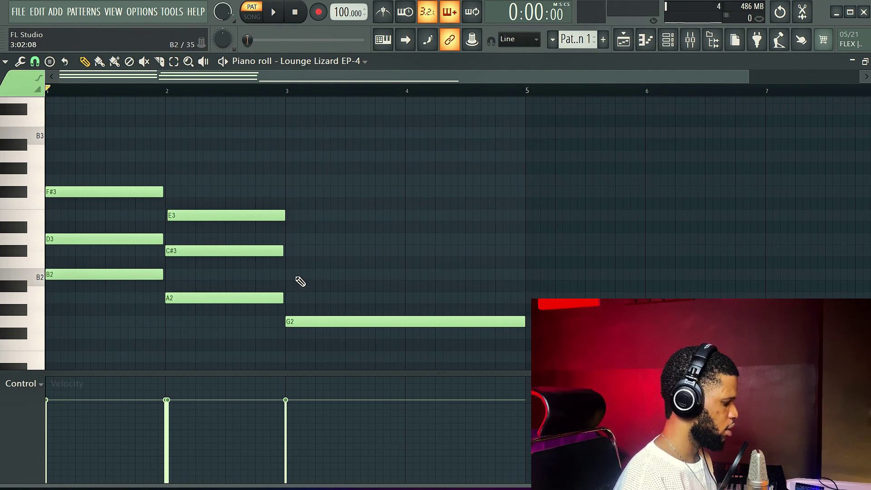
Step: Add B2 and D3 notes above G2, aligned with the start of bar 3
click(292, 275)
click(295, 273)
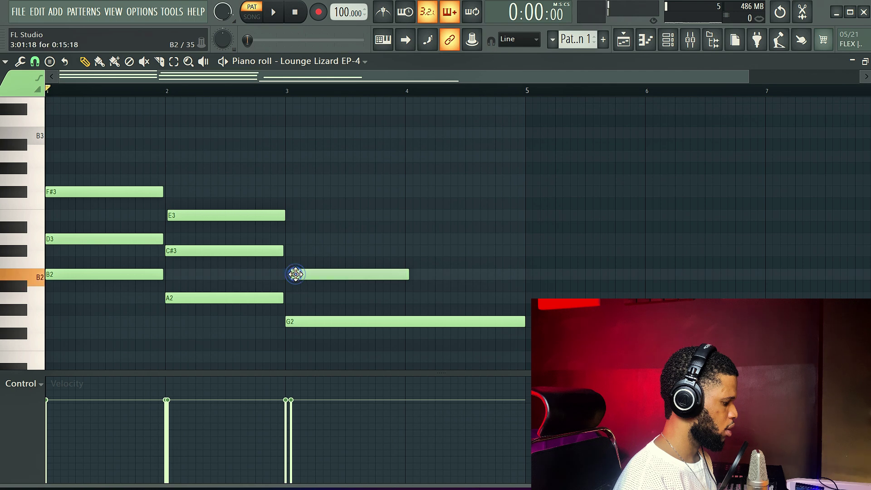
drag(294, 272, 287, 273)
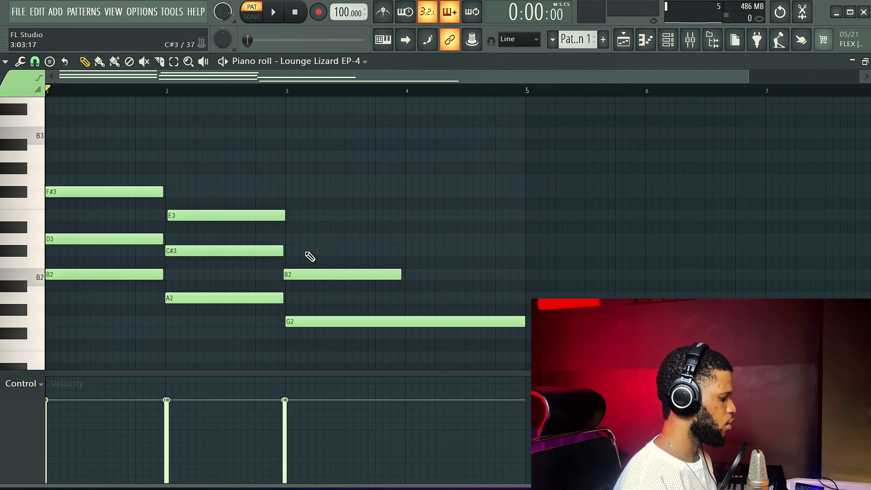
click(297, 239)
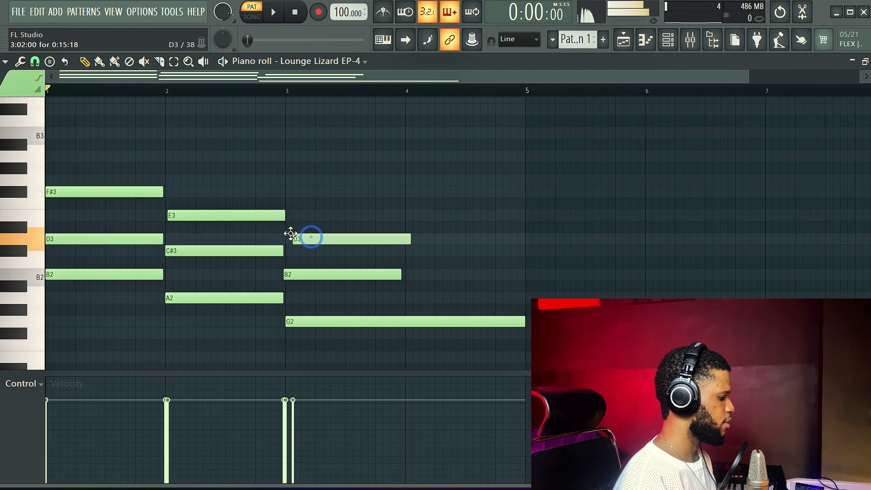
drag(301, 236, 287, 236)
Step: Extend the B2 and D3 notes of the third chord to about the end of bar 4 and clear the selection
drag(406, 223, 523, 295)
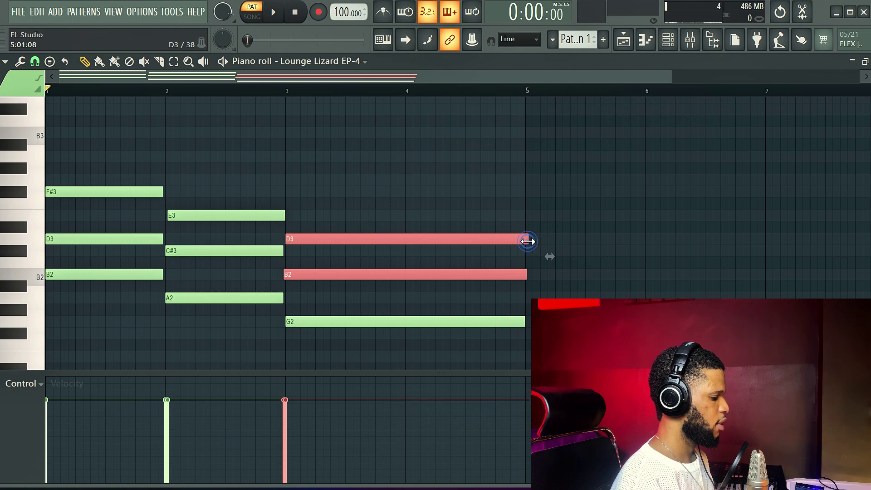
drag(527, 242, 522, 242)
key(ctrl+d)
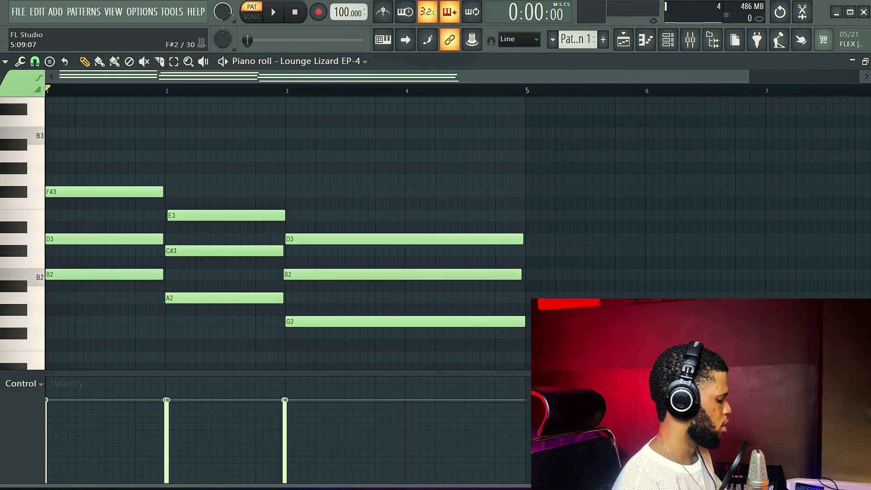
Step: Quantize the chord notes with the Default template while playing back the progression
key(alt+q)
key(space)
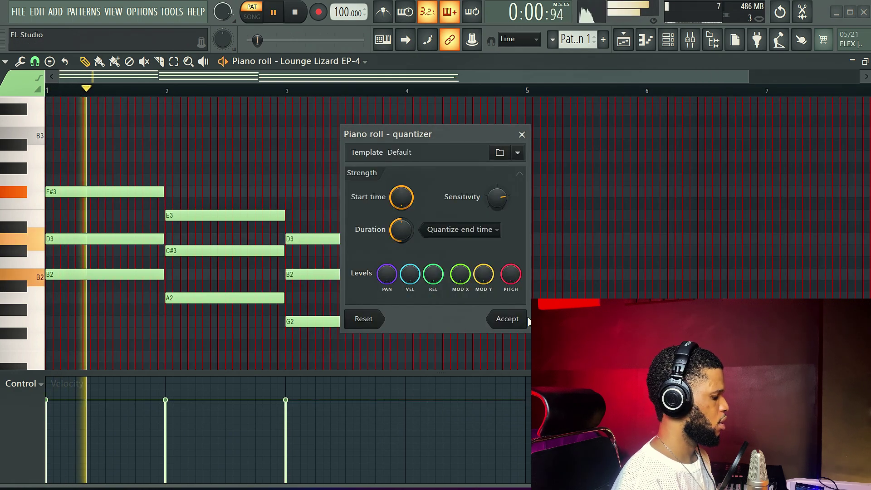
click(505, 319)
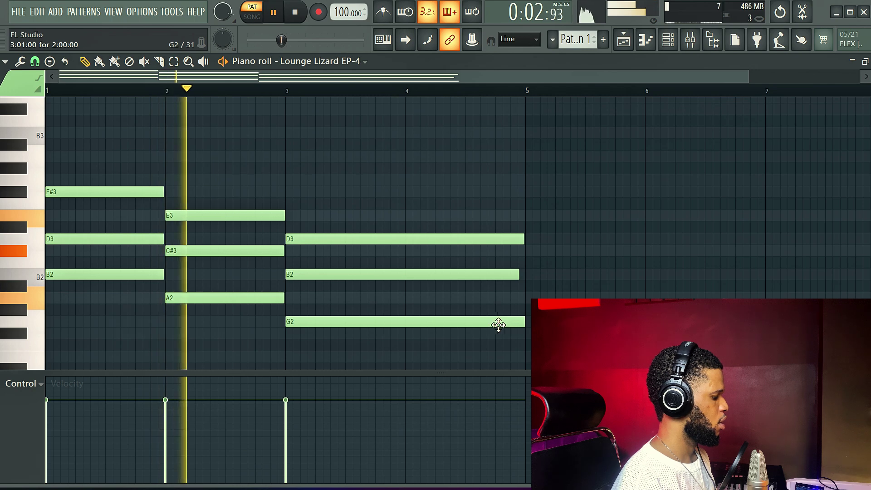
key(space)
Step: Raise all three chords by one octave and play back the progression
key(ctrl+Up)
scroll(498, 330, up, 2)
key(space)
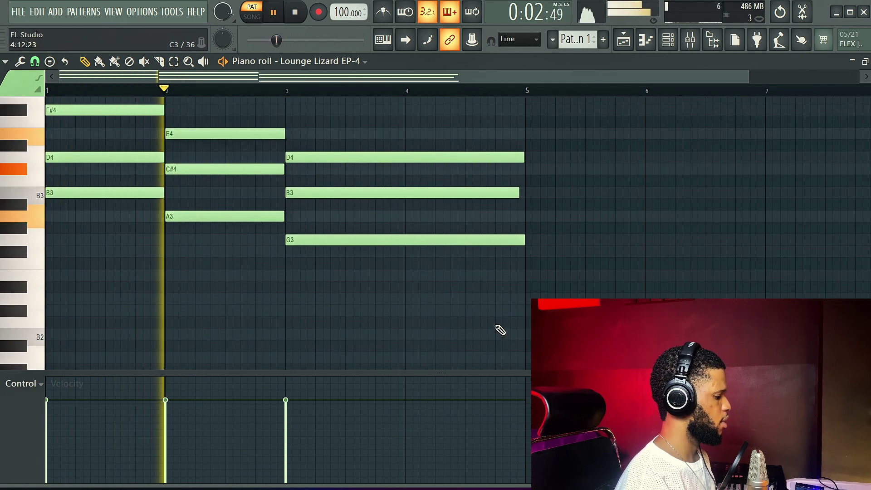
key(space)
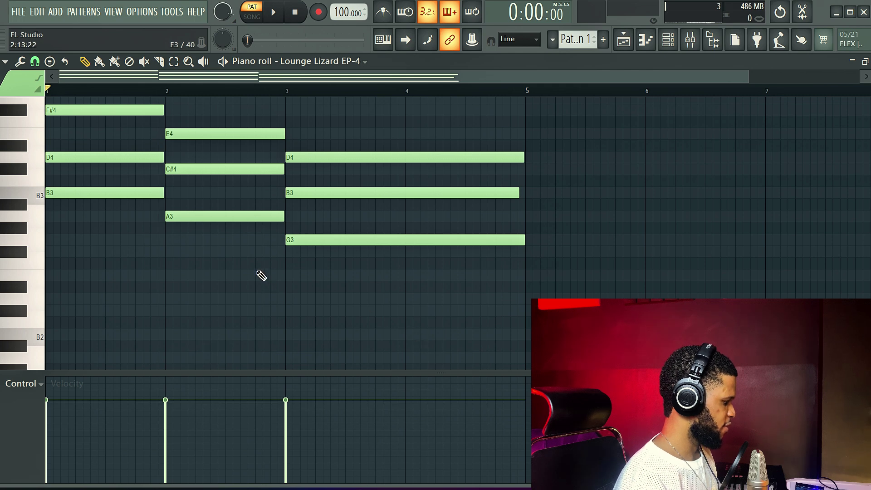
Step: Duplicate the chord root notes B3, A3 and G3 one octave lower as B2, A2 and G2, aligned with the chord starts
drag(148, 224, 132, 175)
drag(213, 204, 220, 247)
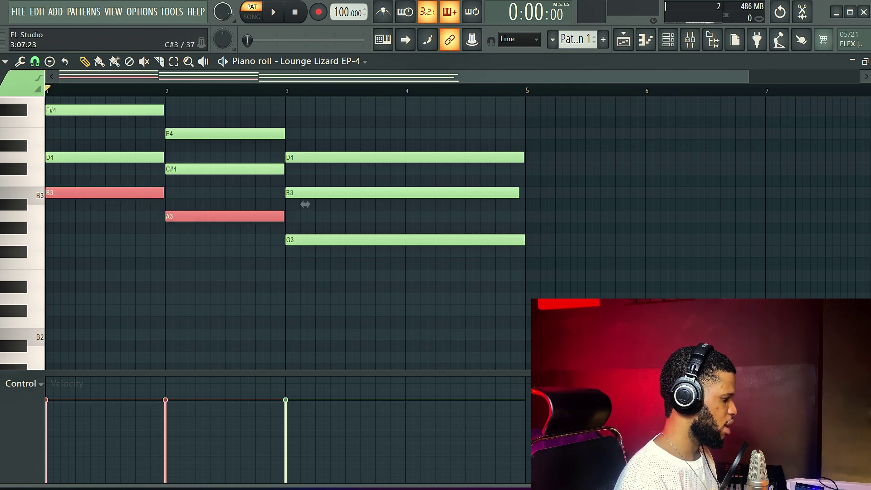
drag(479, 218, 463, 260)
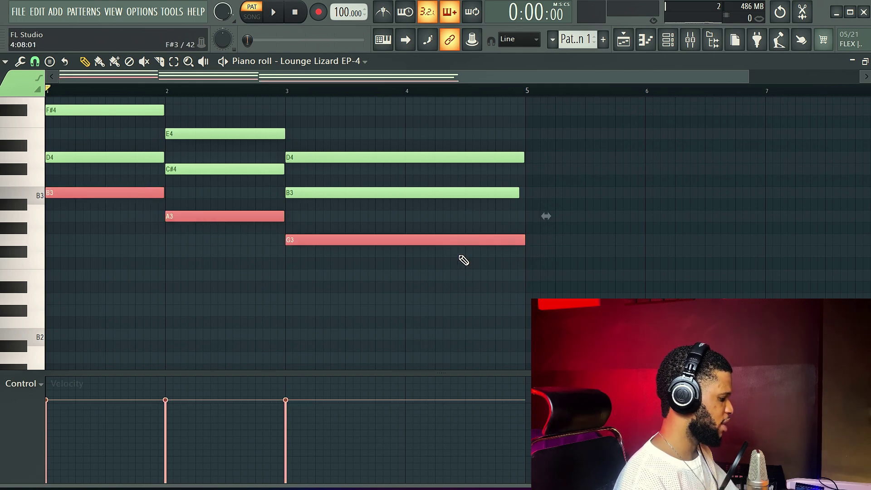
key(ctrl+v)
drag(107, 184, 65, 185)
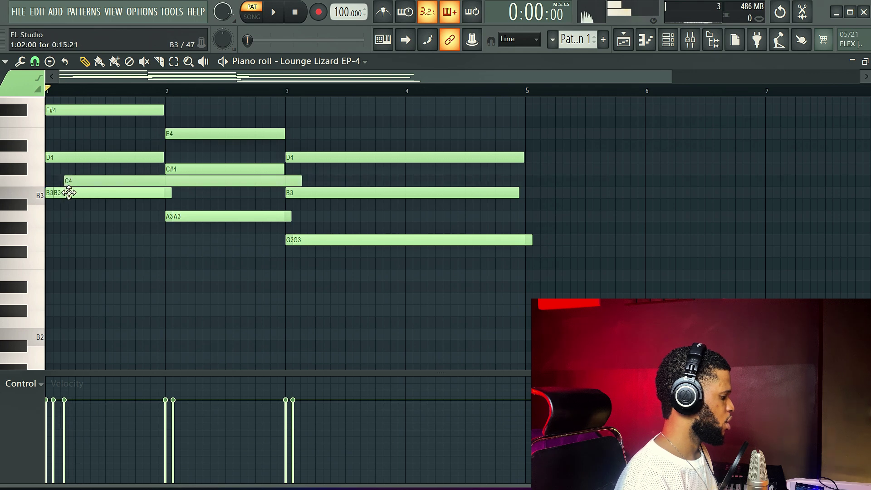
key(ctrl+z)
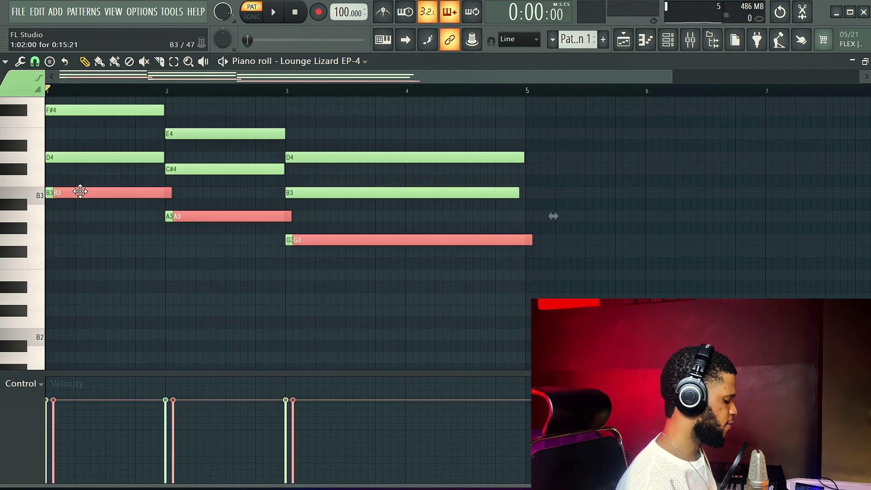
drag(94, 196, 68, 194)
scroll(68, 194, up, 4)
Step: Play back the chords with the added bass notes and clear the note selection
key(space)
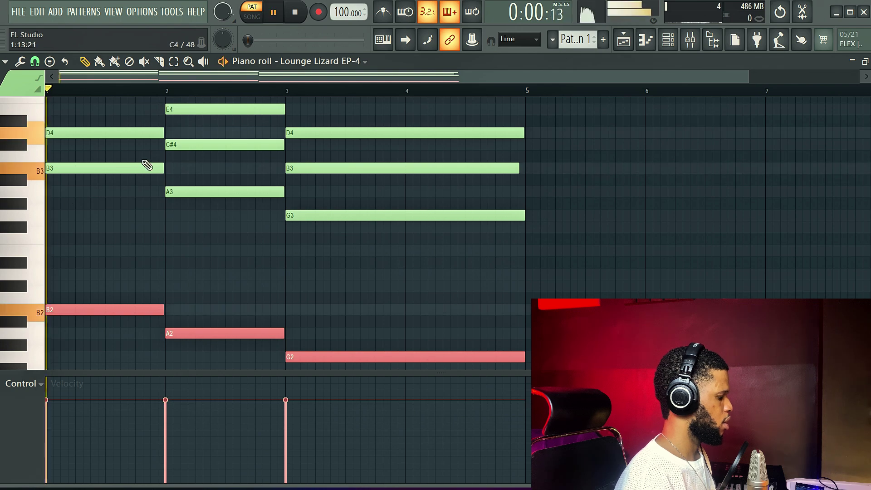
key(space)
click(253, 241)
scroll(261, 237, down, 4)
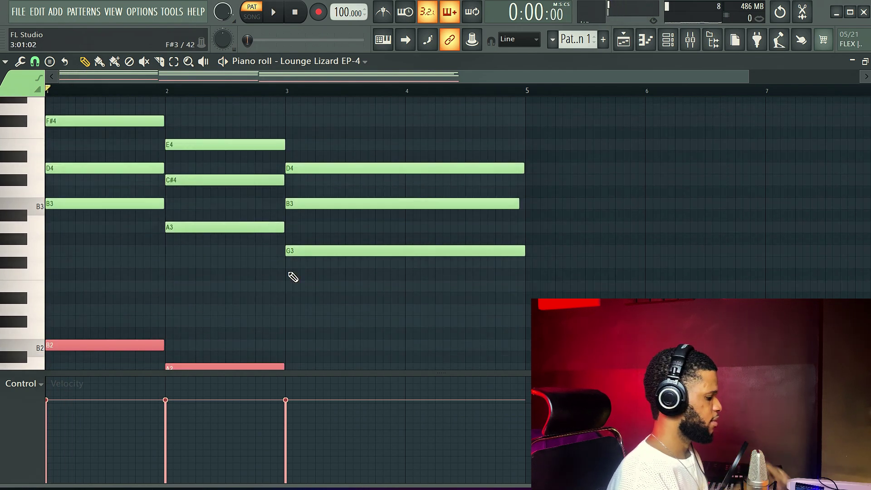
click(296, 300)
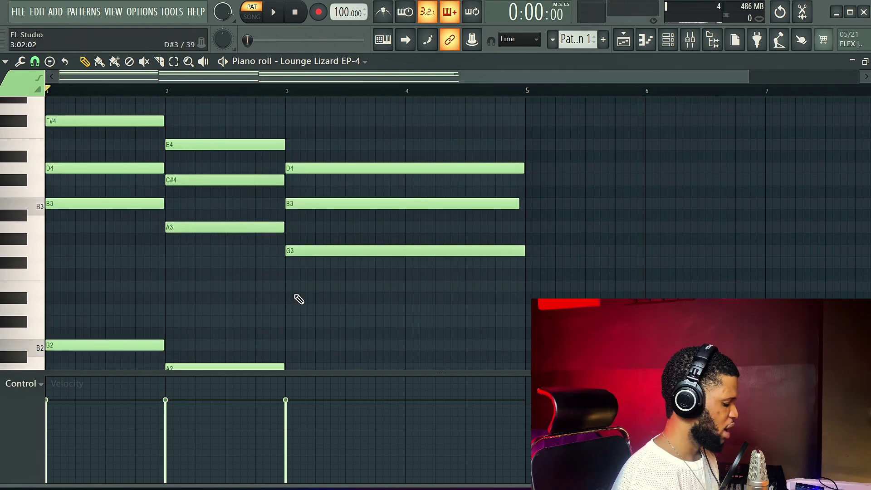